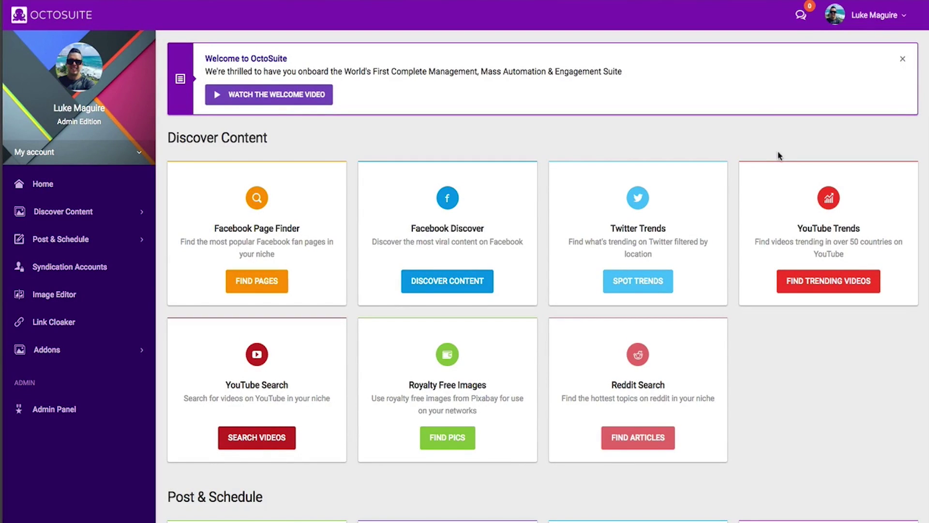
scroll(768, 160, "down", 3)
scroll(768, 159, "down", 3)
scroll(768, 159, "down", 3)
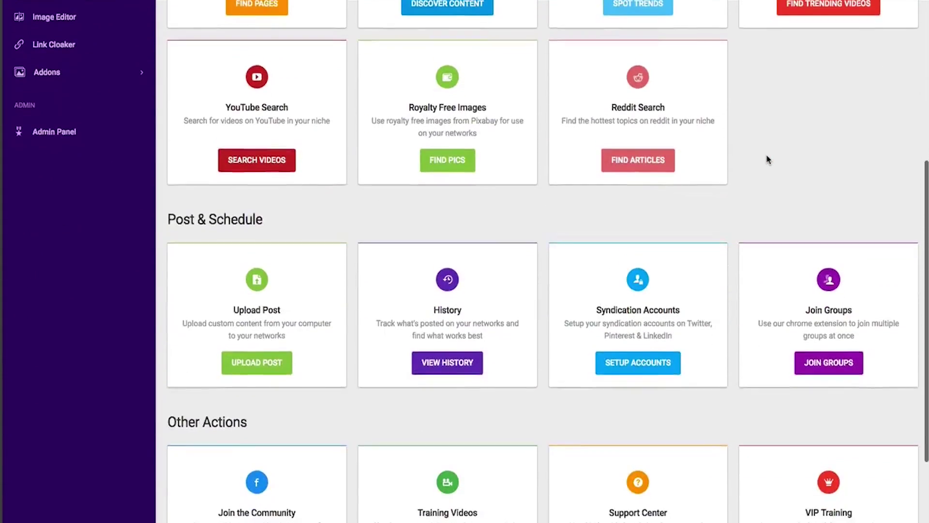
scroll(769, 160, "down", 3)
scroll(768, 160, "up", 8)
scroll(768, 160, "up", 4)
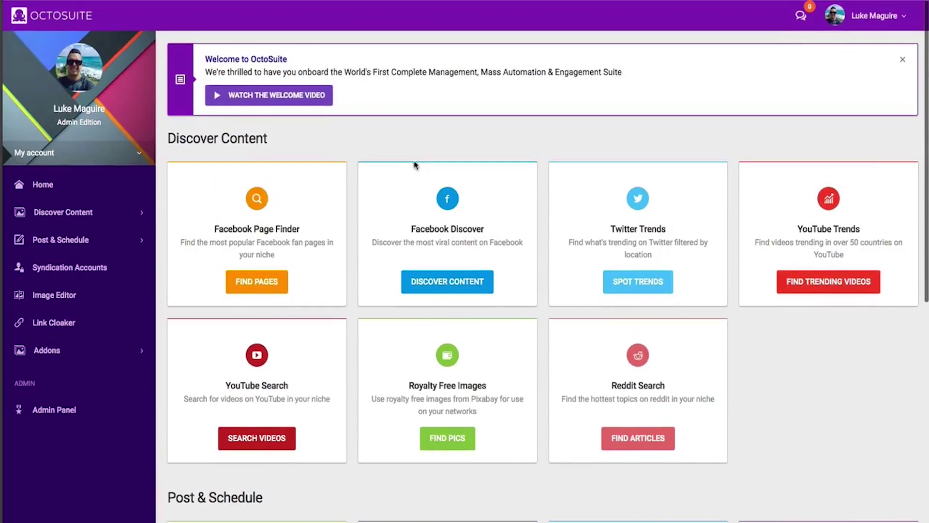
Expand Discover Content in the sidebar to reveal its content discovery tools.
left_click(62, 212)
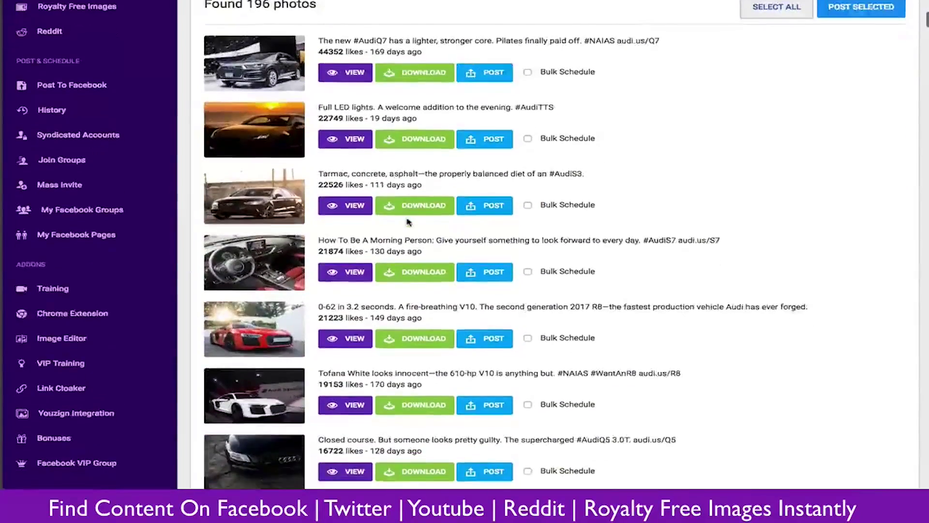
Browse YouTube Trends and Twitter Trends, then search Facebook Page Finder for 'tennis' fan pages.
left_click(87, 265)
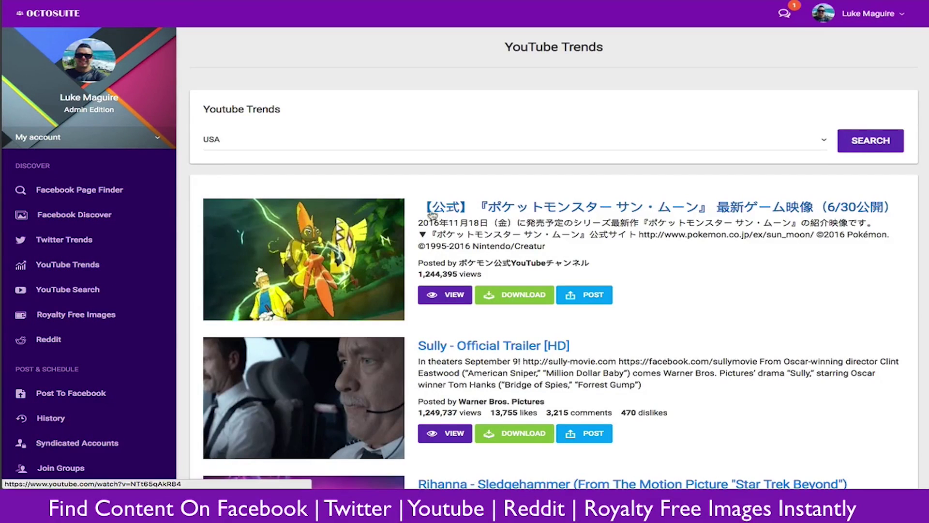
left_click(65, 240)
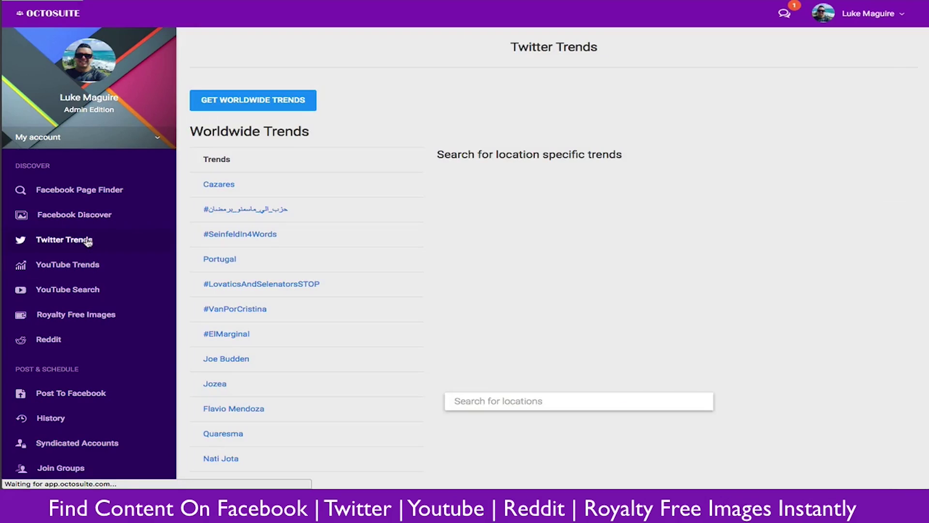
left_click(79, 190)
left_click(335, 141)
type("tennis")
key("Return")
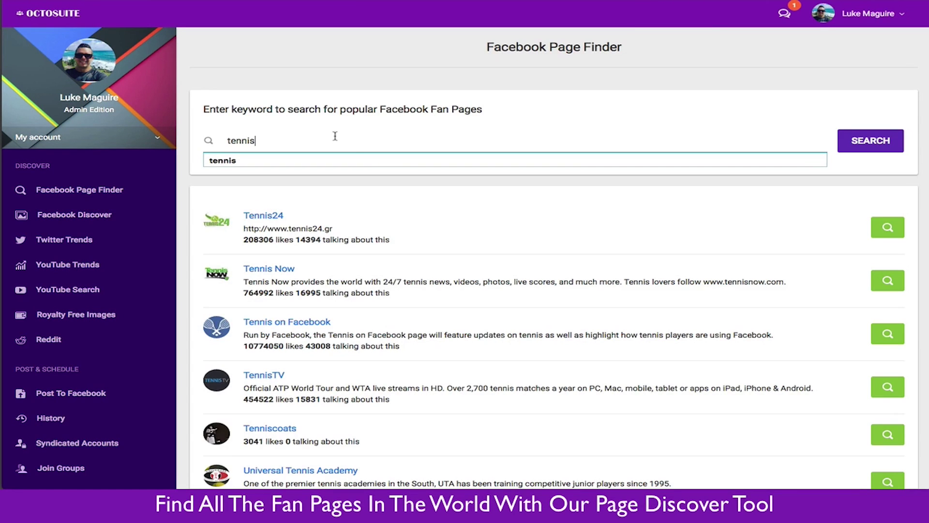
Explore Tennis24 photos in Facebook Discover, keeping the order on Most Liked.
left_click(889, 228)
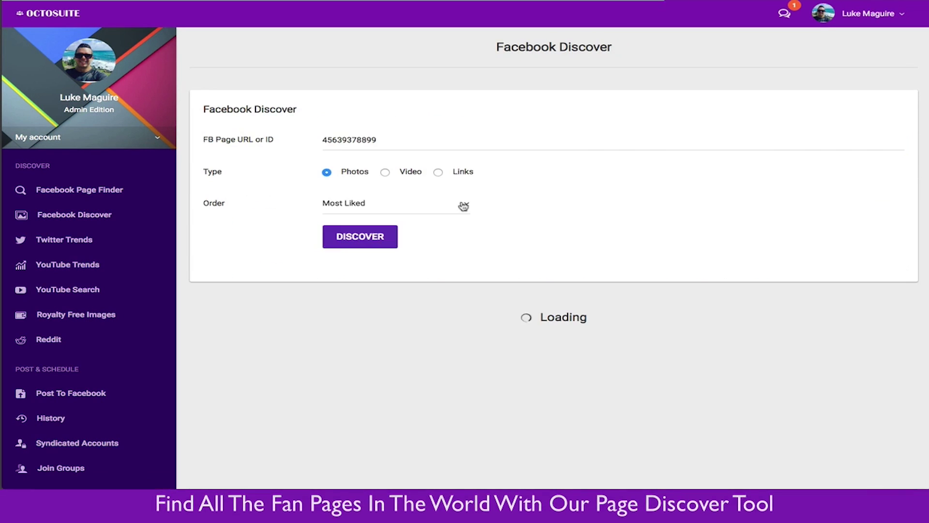
left_click(464, 207)
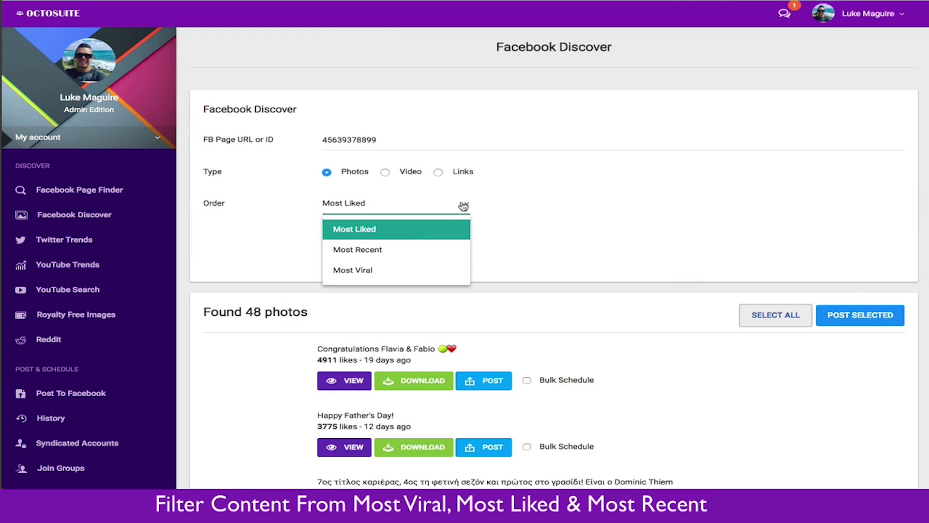
left_click(464, 206)
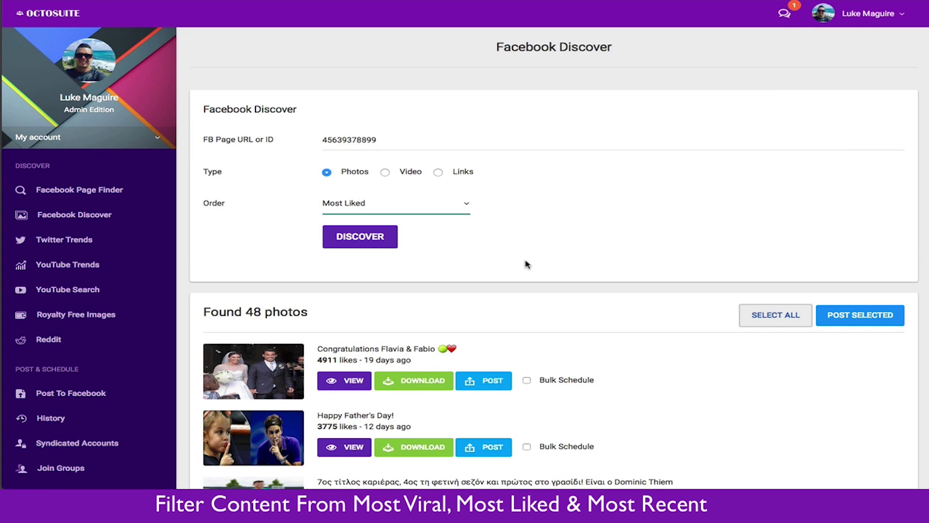
scroll(523, 265, "down", 3)
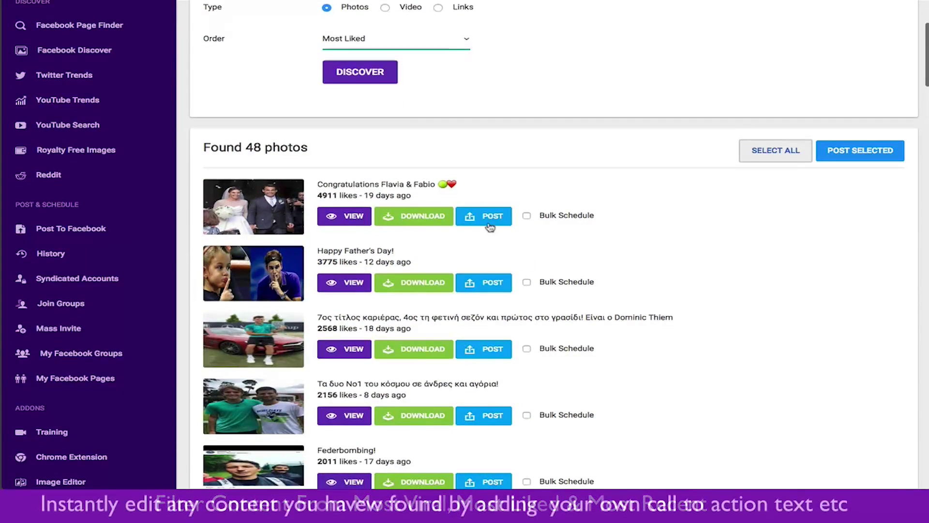
Start a post for the first photo and replace its caption with website promotion text.
left_click(489, 217)
left_click(643, 152)
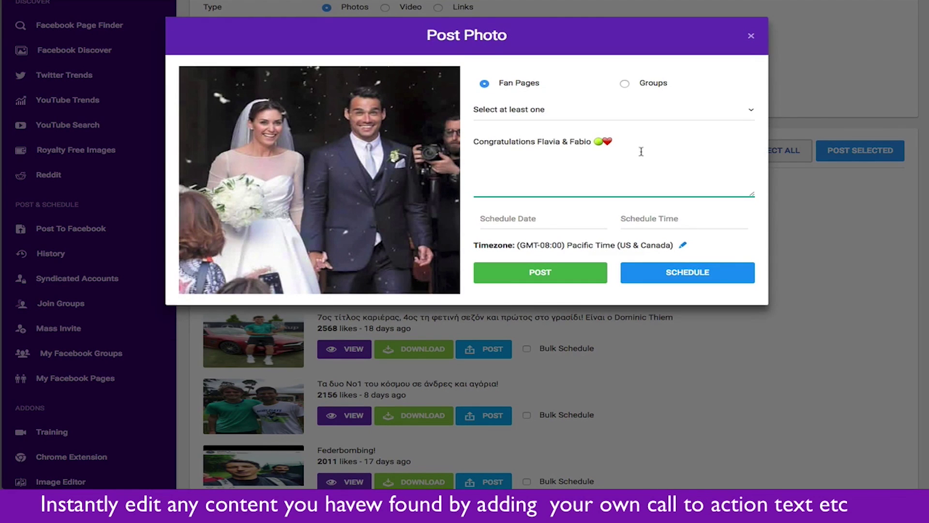
key("ctrl+a")
type("mor")
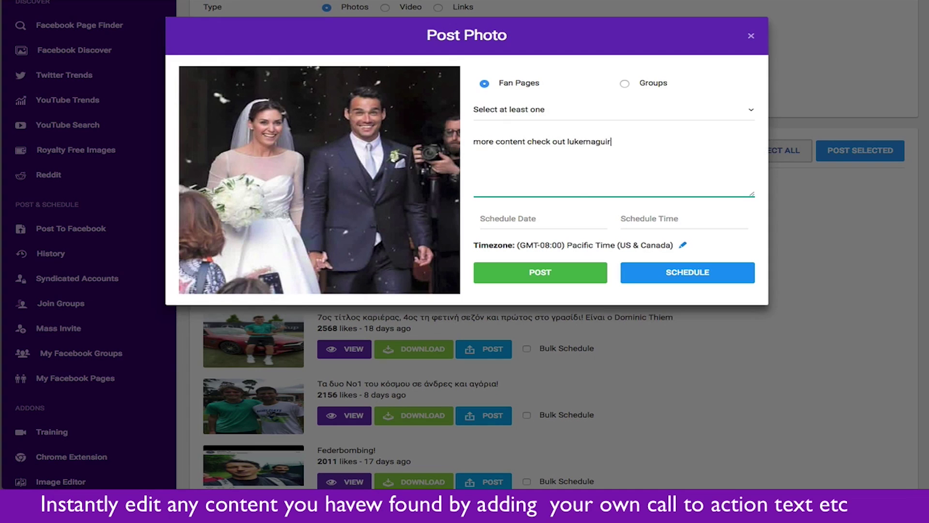
type("e.com")
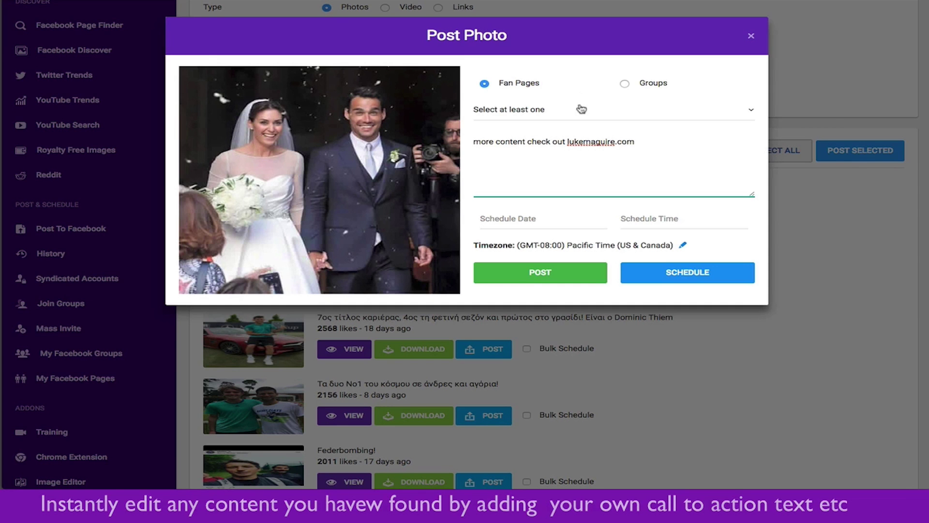
Choose Certified Selfies, Joseph C Portelli, Luke Maguire and R.I.P. Neil Armstrong as destination pages.
left_click(581, 109)
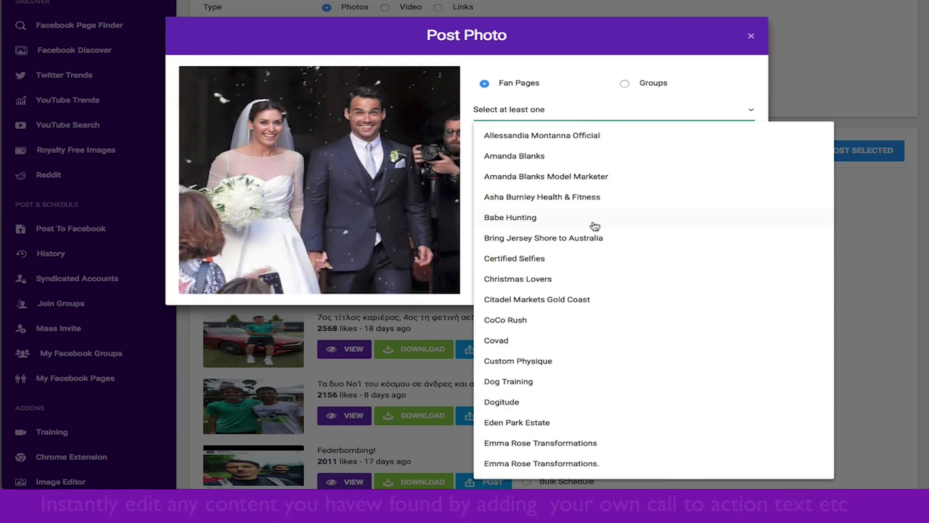
left_click(592, 253)
scroll(593, 253, "down", 2)
scroll(602, 363, "down", 3)
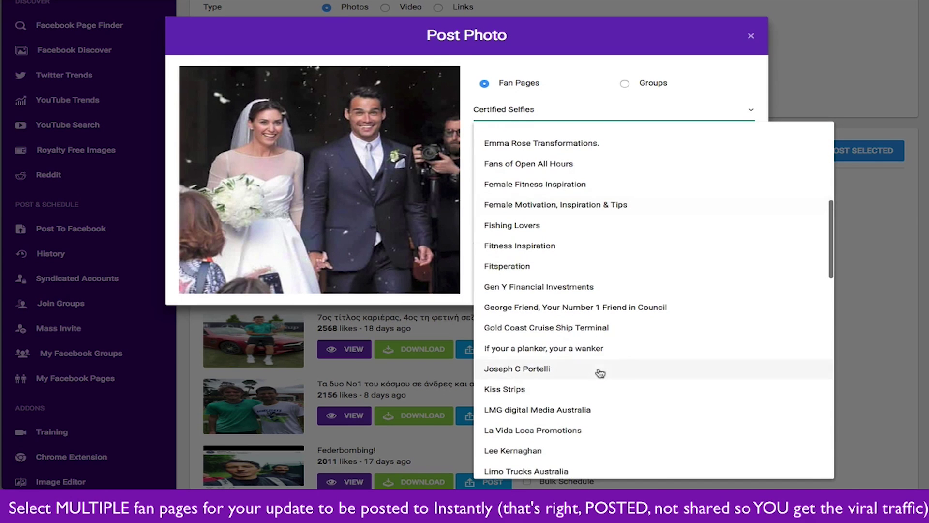
left_click(604, 369)
scroll(603, 368, "down", 3)
left_click(603, 356)
scroll(603, 356, "down", 3)
left_click(596, 349)
left_click(407, 182)
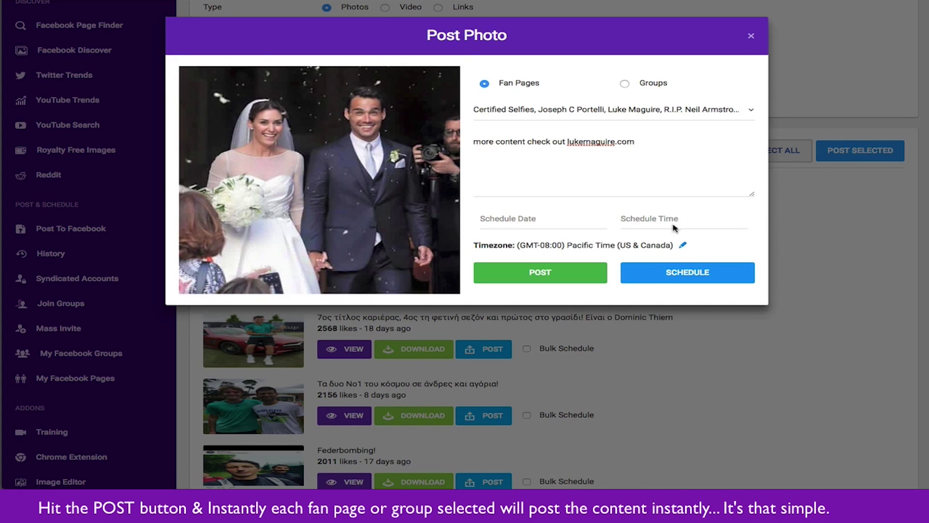
Publish the photo, then select all photos for bulk scheduling.
left_click(750, 36)
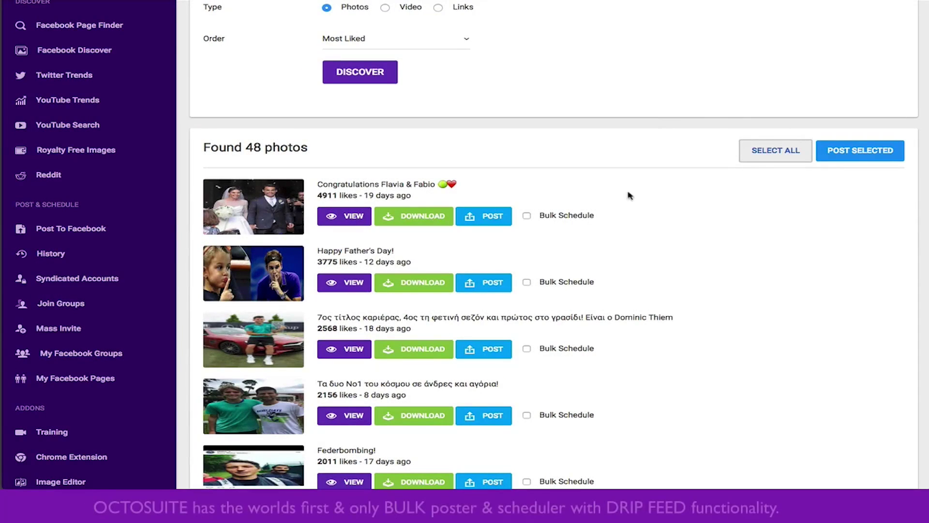
left_click(775, 149)
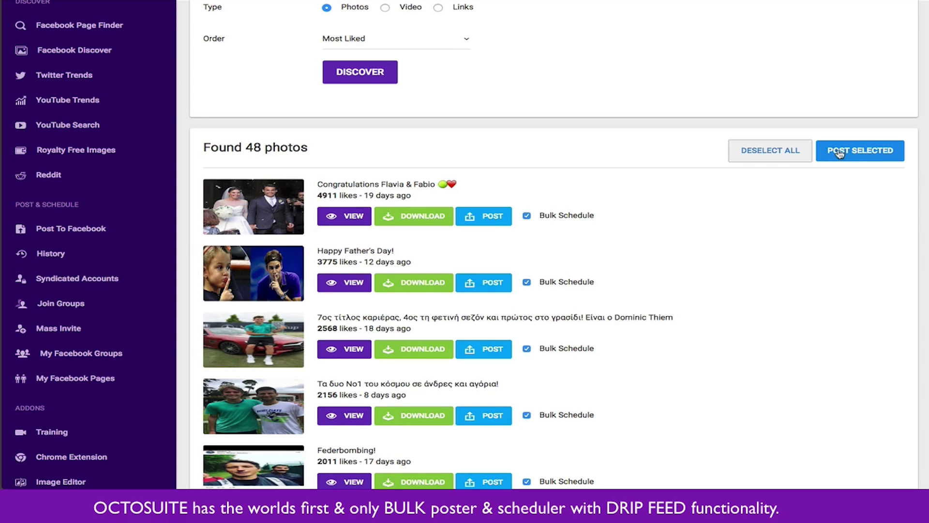
left_click(859, 149)
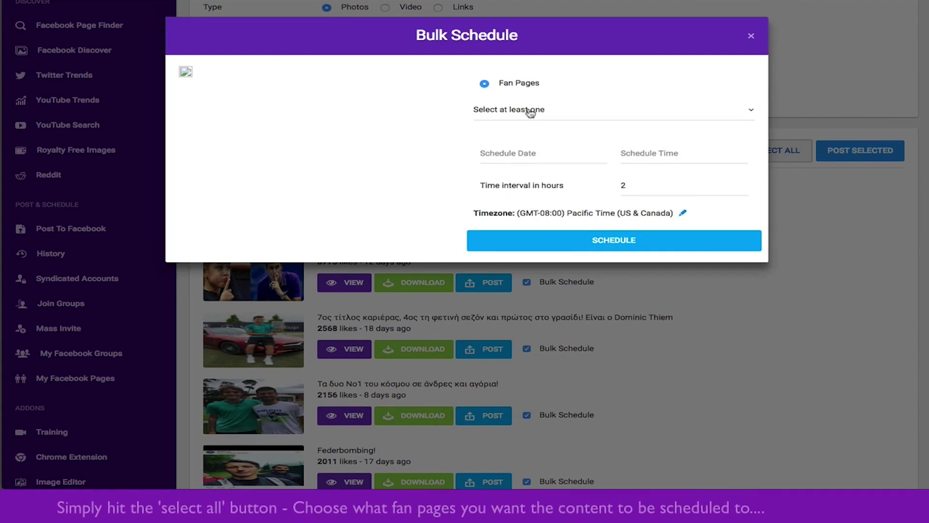
Target Certified Selfies, Eden Park Estate and Fitsperation for the bulk schedule.
left_click(532, 109)
left_click(550, 257)
scroll(550, 276, "down", 2)
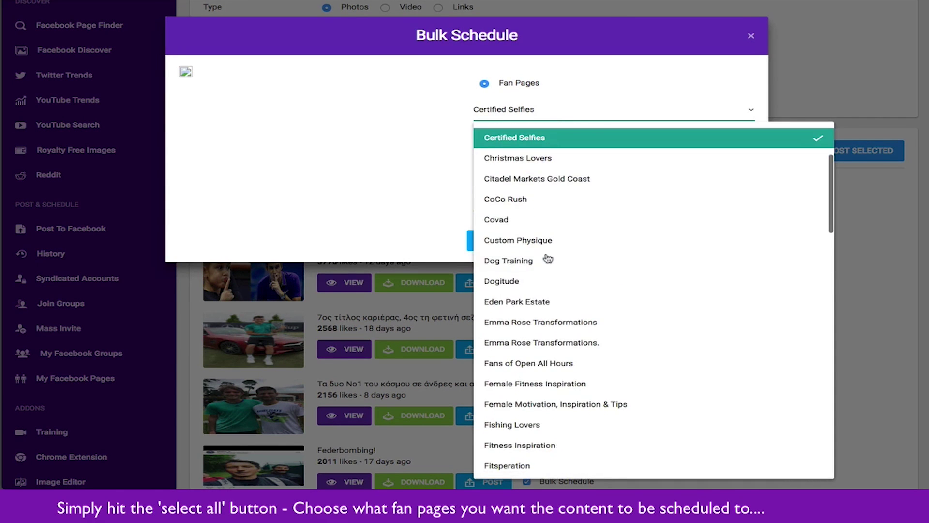
left_click(538, 302)
scroll(550, 322, "down", 2)
left_click(560, 327)
left_click(356, 203)
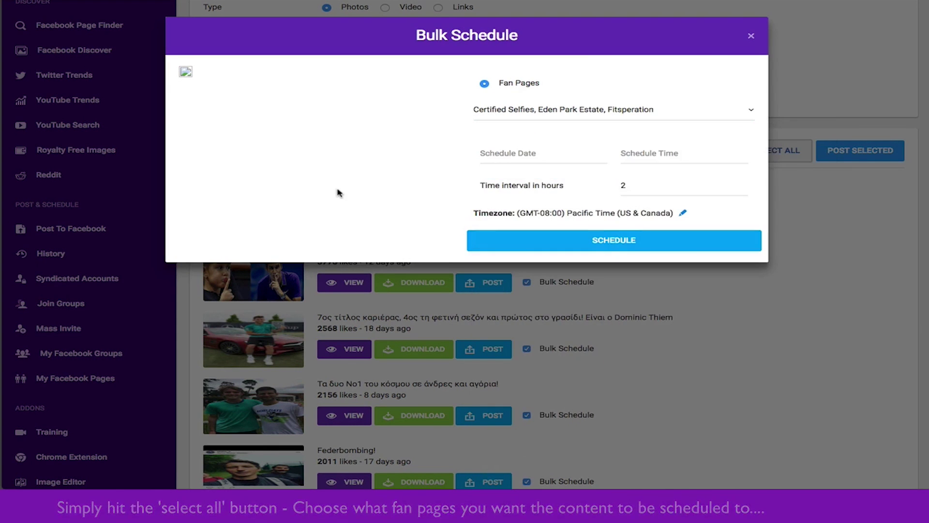
Set the posting interval to 8 hours and schedule the photos.
left_click(629, 185)
double_click(574, 185)
left_click(646, 186)
type("8")
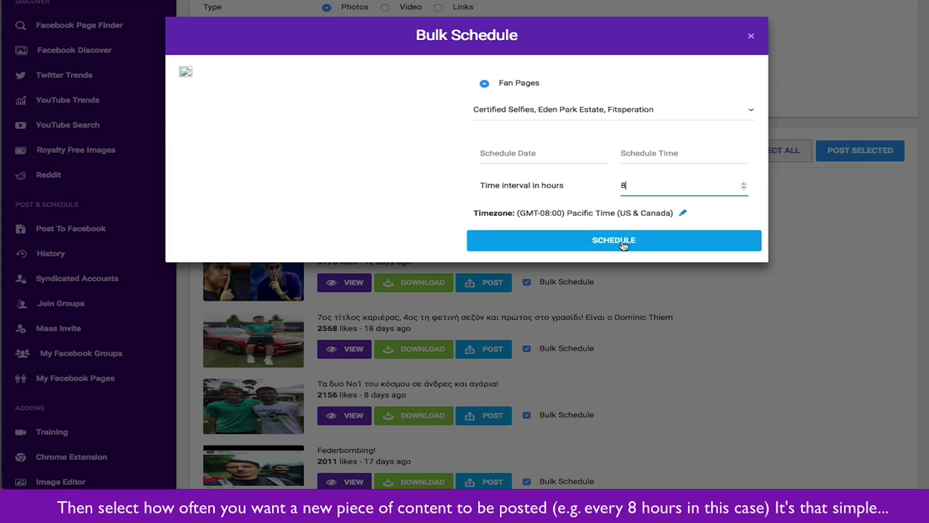
left_click(623, 243)
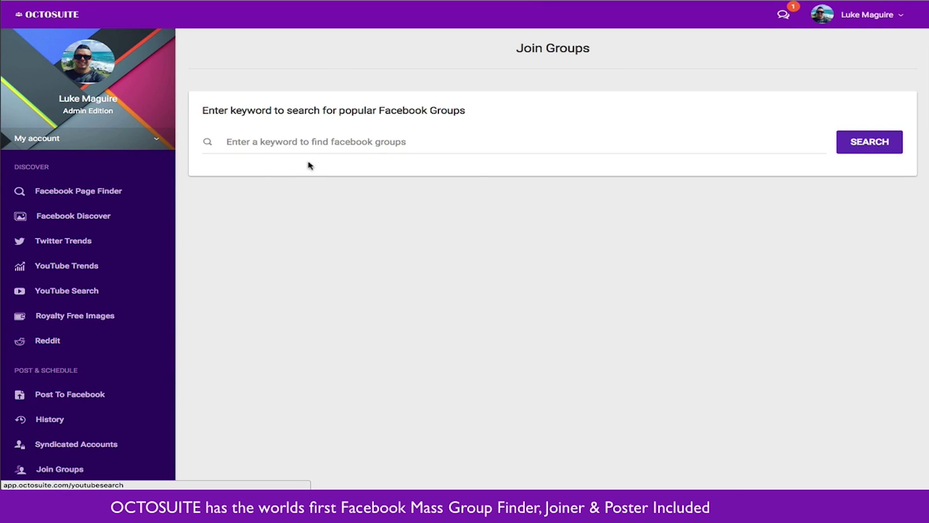
Search Facebook groups using the suggested keyword 'fitness'.
left_click(312, 141)
type("fitness")
left_click(870, 141)
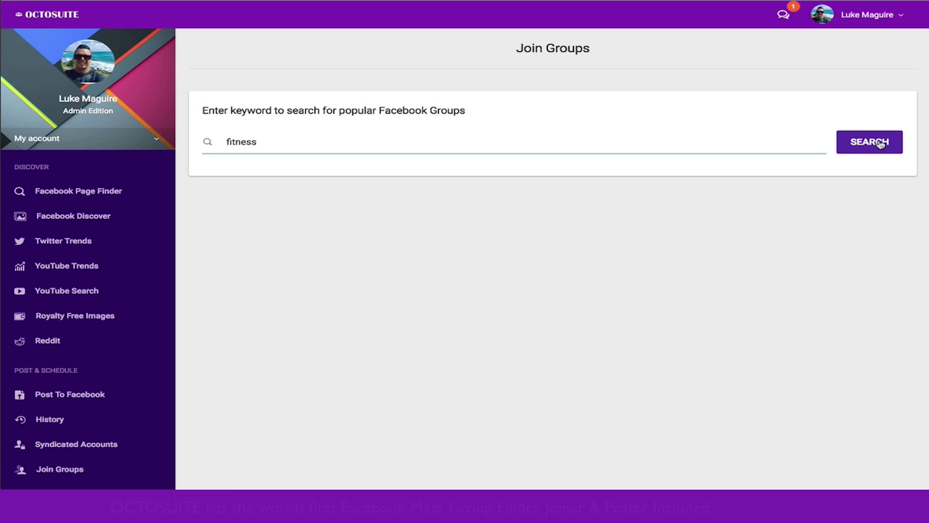
left_click(881, 144)
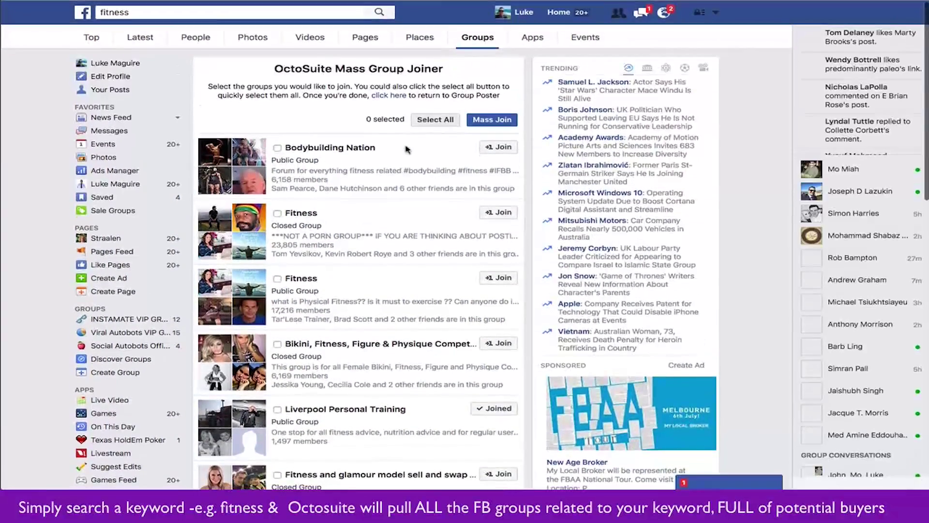
scroll(408, 187, "down", 1)
scroll(407, 187, "up", 1)
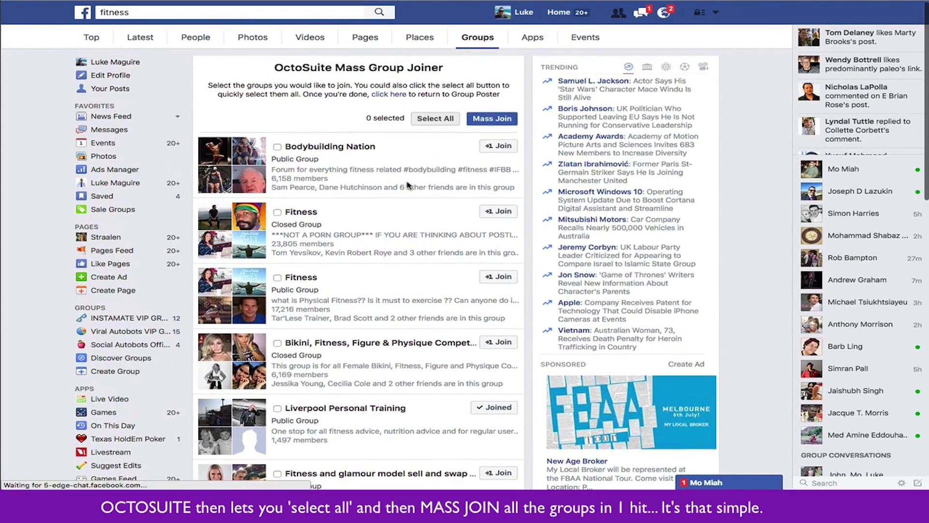
Select all 16 fitness groups in the Mass Group Joiner.
left_click(434, 119)
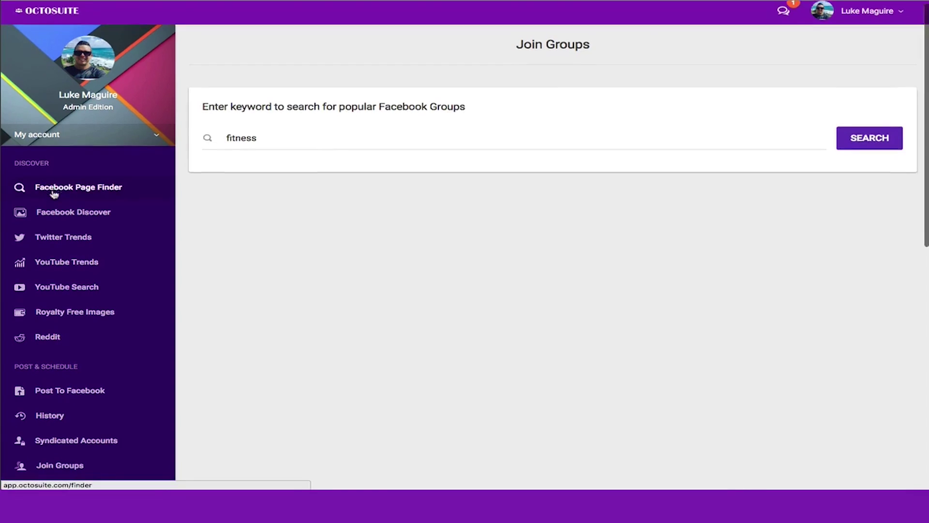
scroll(58, 204, "down", 3)
Upload the photo of a man in a suit to a Facebook post aimed at groups.
left_click(58, 292)
left_click(353, 191)
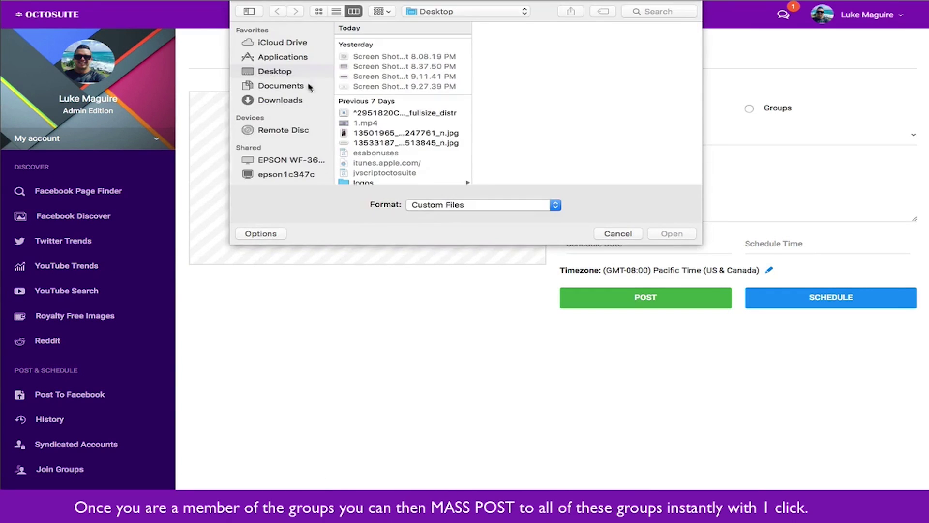
scroll(390, 149, "down", 2)
scroll(392, 149, "down", 3)
scroll(391, 149, "down", 2)
scroll(388, 138, "down", 5)
double_click(406, 74)
left_click(750, 109)
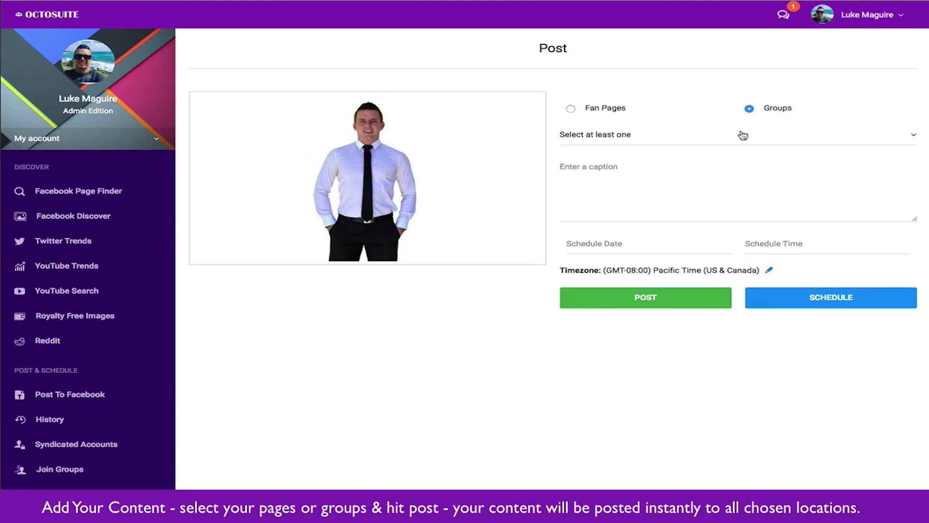
Target Bandage Dress Bargains, Blah, eCom Empire Private Mastermind and Evergreen Best Sellers, then write the caption.
left_click(743, 135)
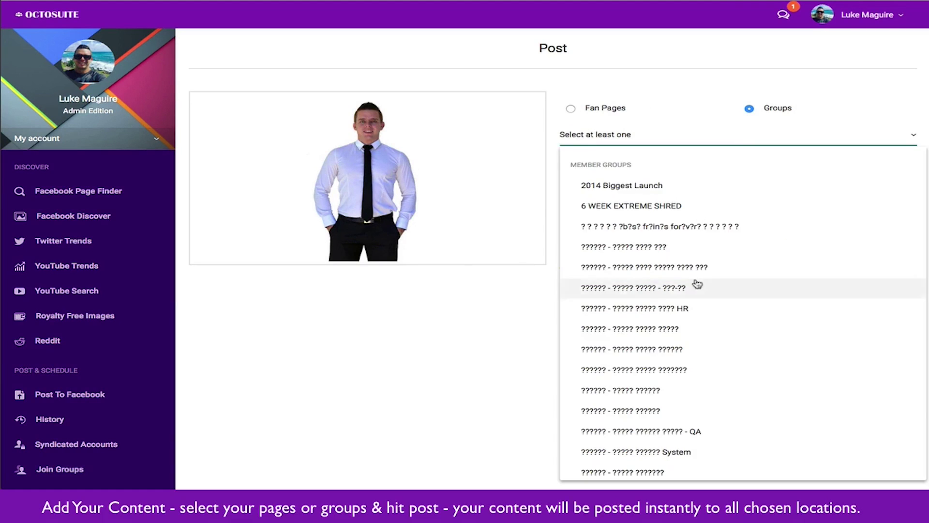
scroll(697, 260, "down", 5)
left_click(654, 215)
scroll(654, 221, "down", 3)
left_click(654, 211)
scroll(653, 221, "down", 2)
left_click(435, 363)
left_click(726, 142)
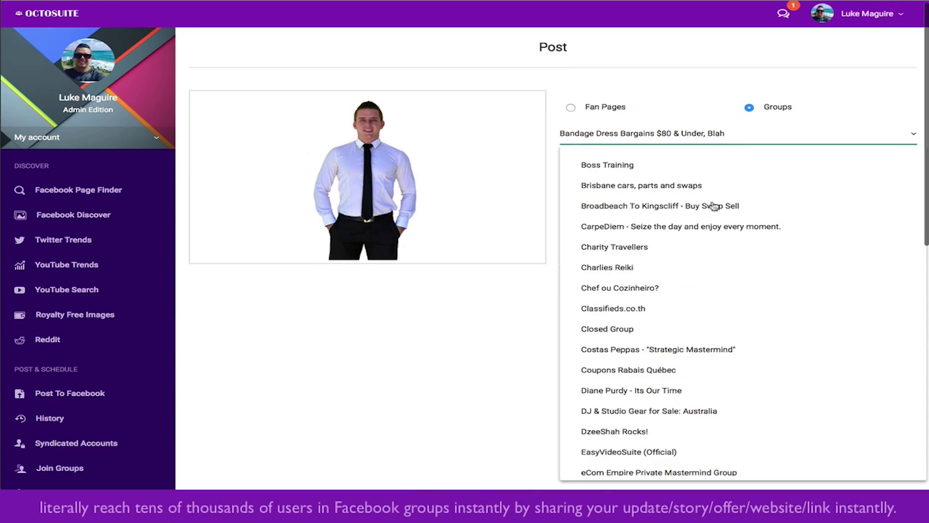
scroll(689, 276, "down", 5)
left_click(688, 297)
scroll(688, 290, "down", 2)
scroll(689, 291, "down", 2)
left_click(646, 283)
left_click(500, 370)
left_click(610, 193)
type("hey there :)ww.lukemaguire.org")
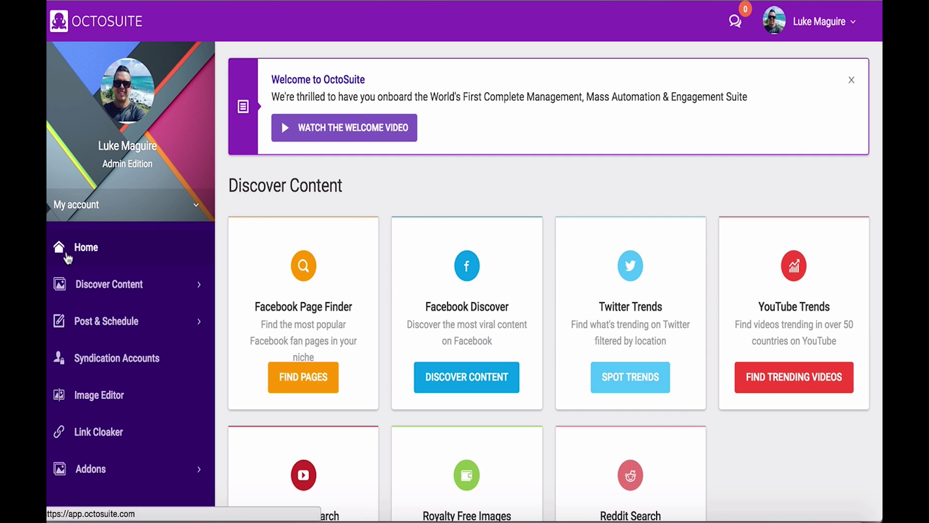
left_click(87, 248)
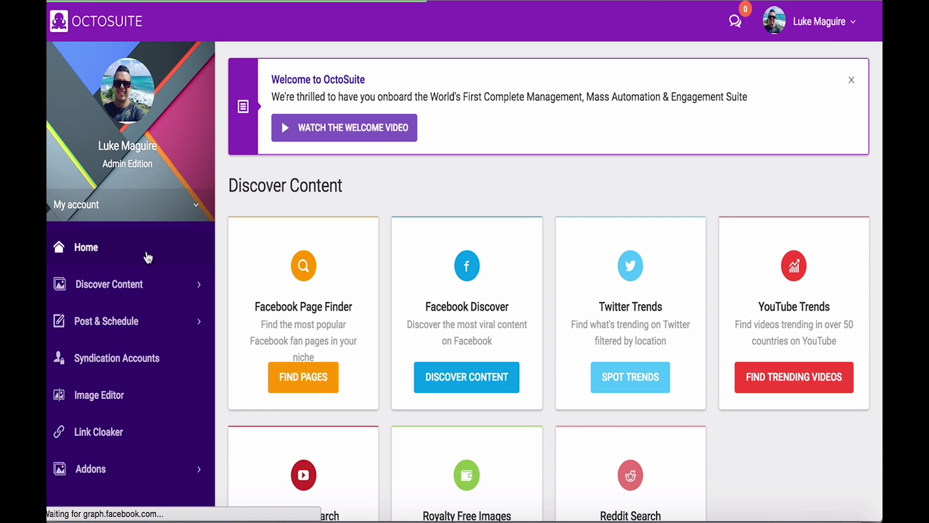
scroll(530, 219, "down", 3)
scroll(530, 218, "down", 5)
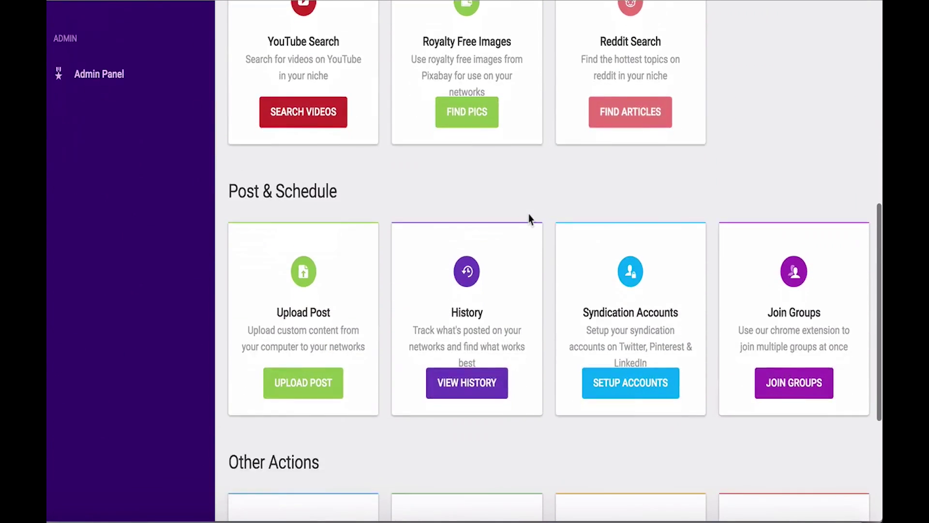
scroll(530, 218, "down", 3)
scroll(530, 218, "down", 3)
scroll(531, 217, "down", 2)
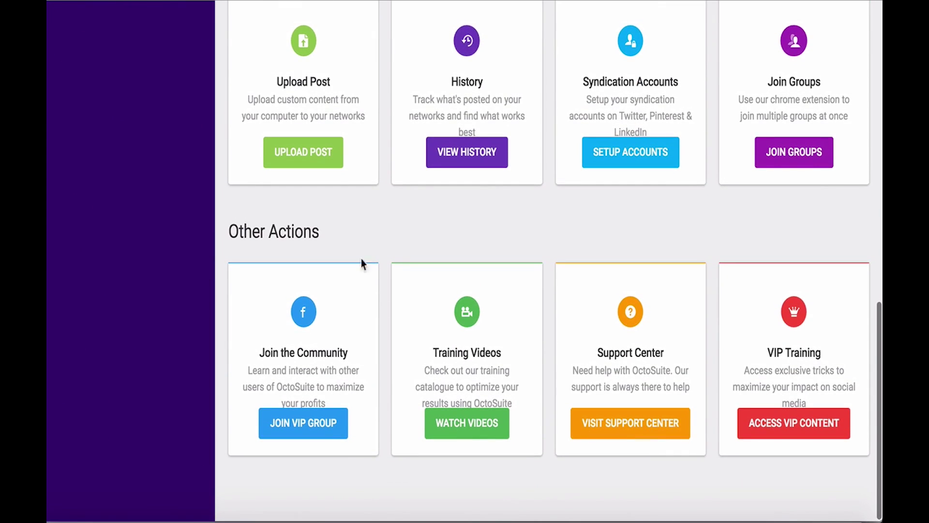